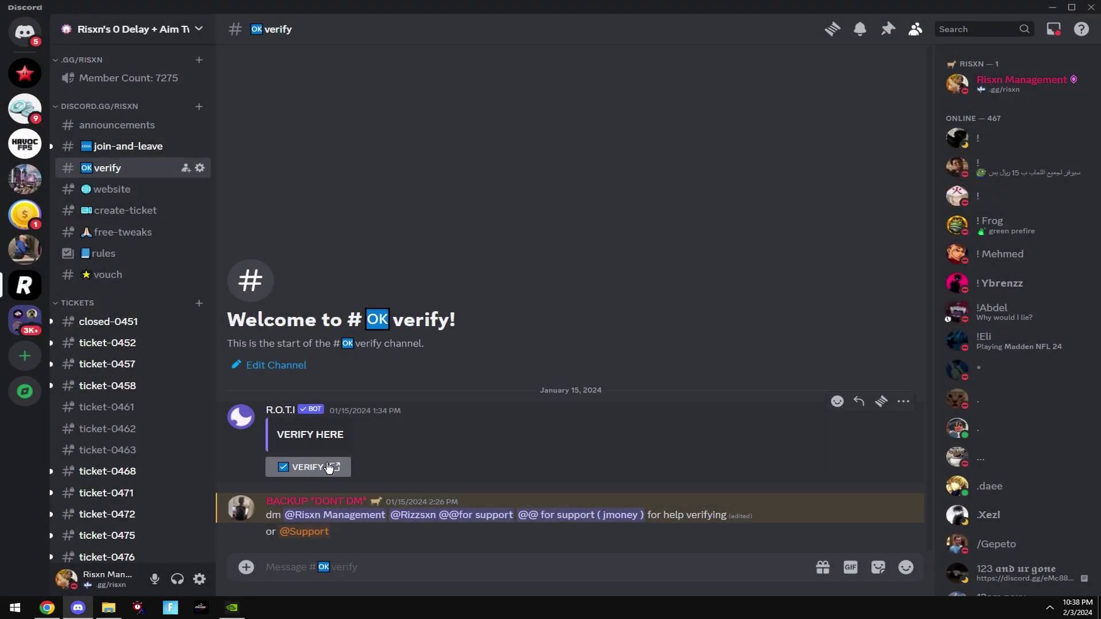
# - Open the #free-tweaks channel in the Discord server to find the tweaking panel download
pyautogui.click(123, 231)
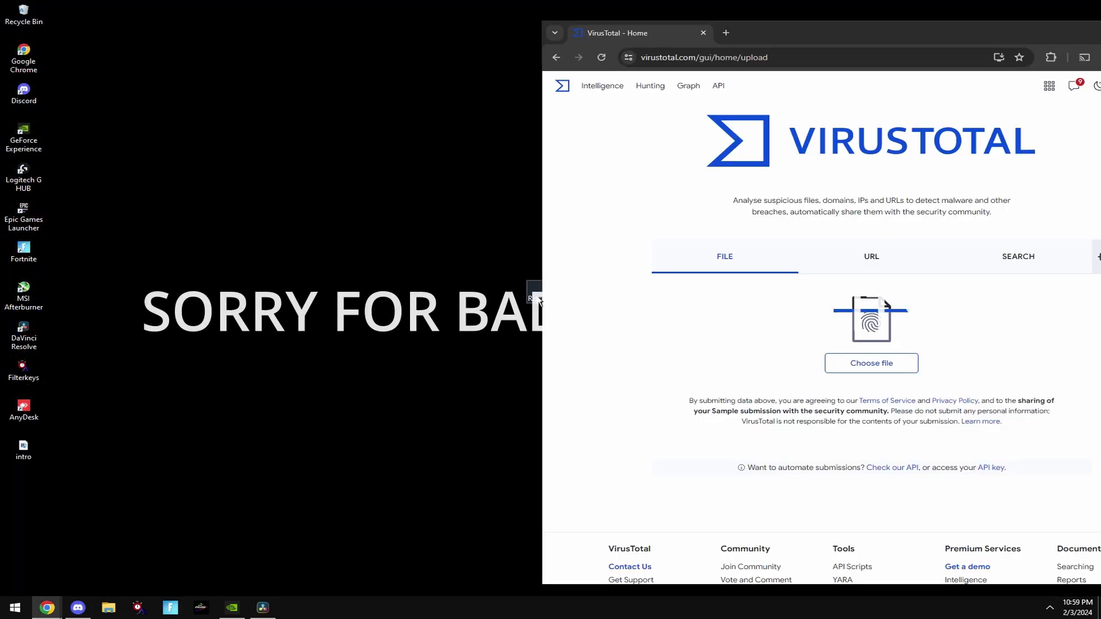
# - Upload Risxn_Free_Tweaking_Panel_V3.bat to VirusTotal and wait for the clean 0/60 result
pyautogui.moveTo(536, 296); pyautogui.dragTo(834, 310)
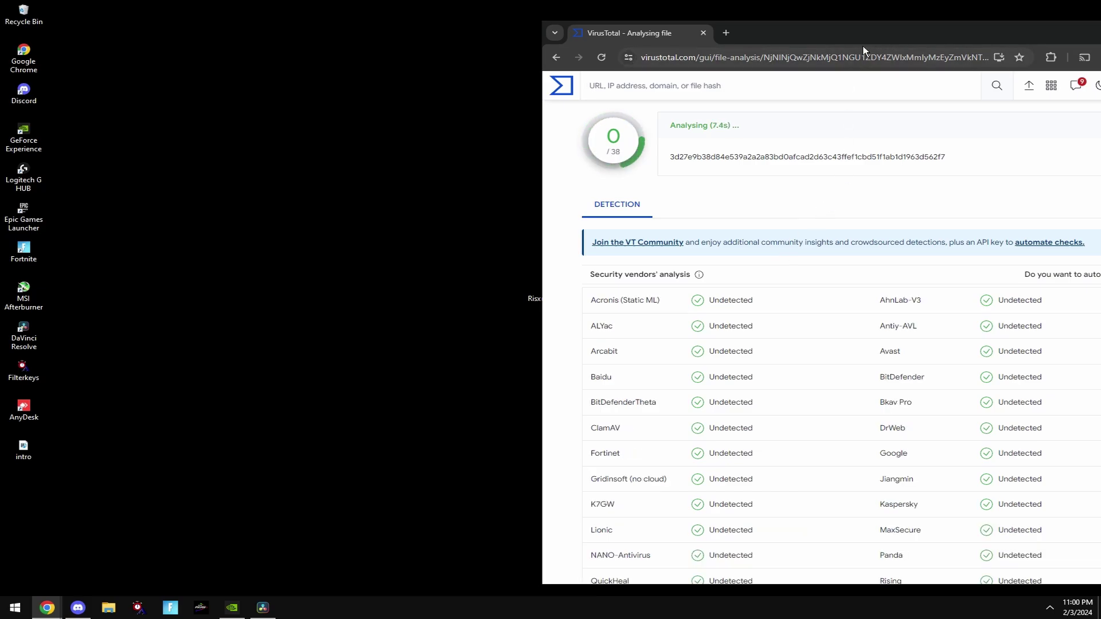
pyautogui.moveTo(443, 70); pyautogui.dragTo(367, 52)
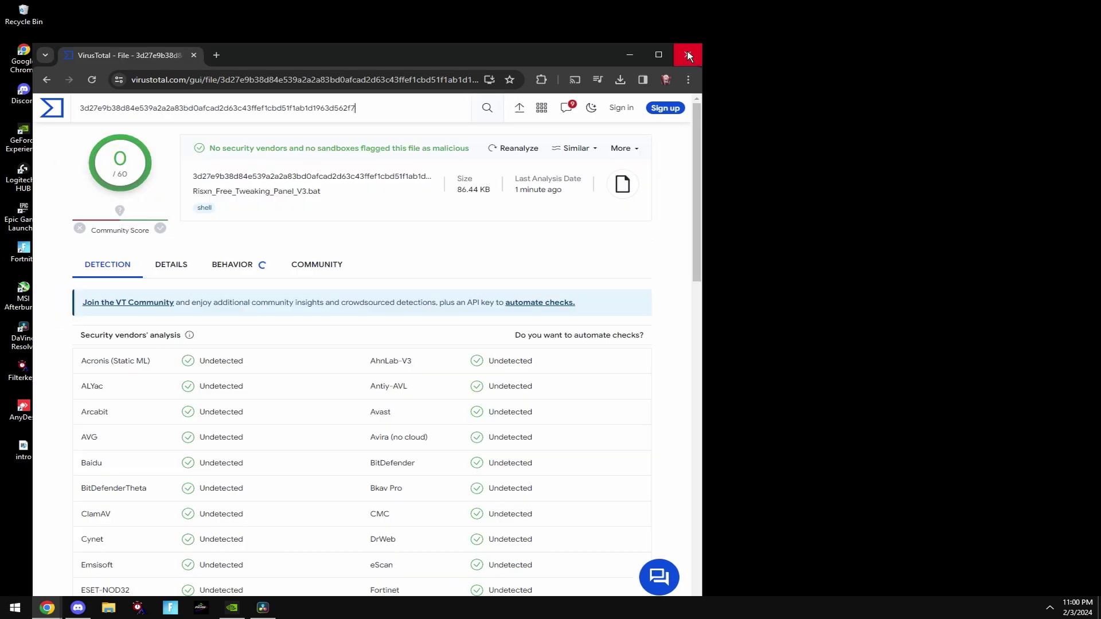
# - Read through the panel's .bat script in Notepad, then run it as administrator
pyautogui.click(688, 55)
pyautogui.rightClick(562, 283)
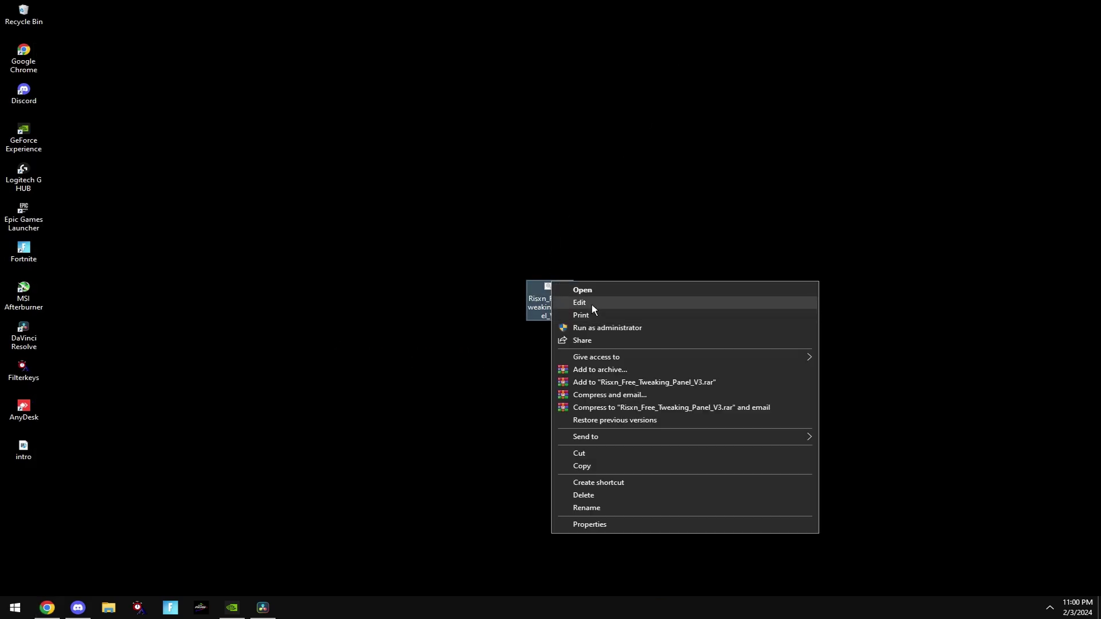
pyautogui.click(590, 303)
pyautogui.moveTo(762, 154); pyautogui.dragTo(769, 564)
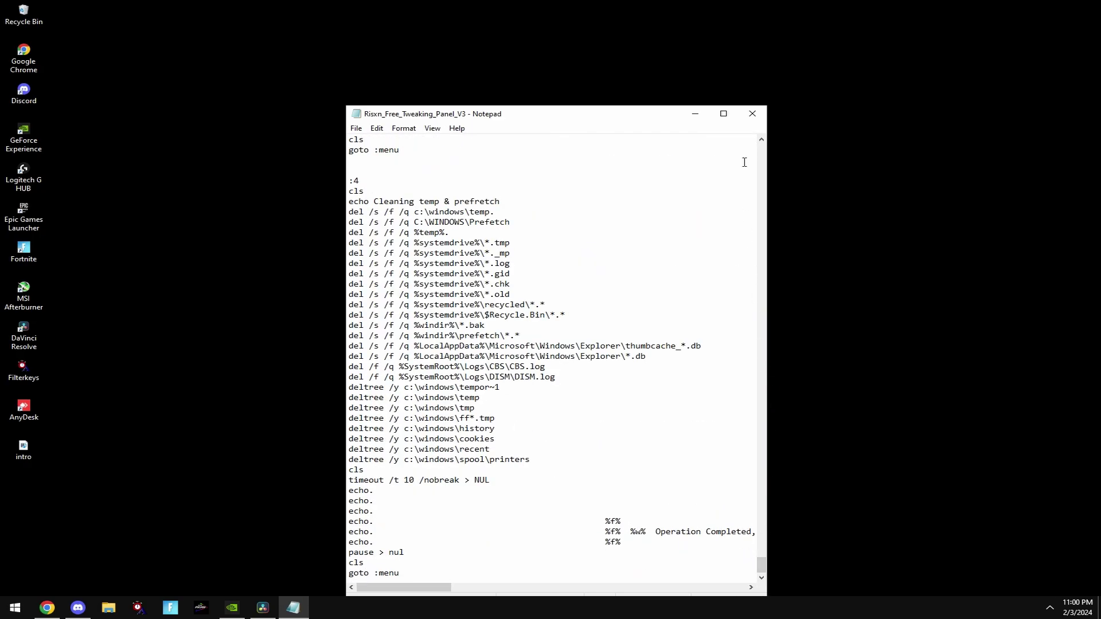
pyautogui.click(753, 114)
pyautogui.rightClick(570, 292)
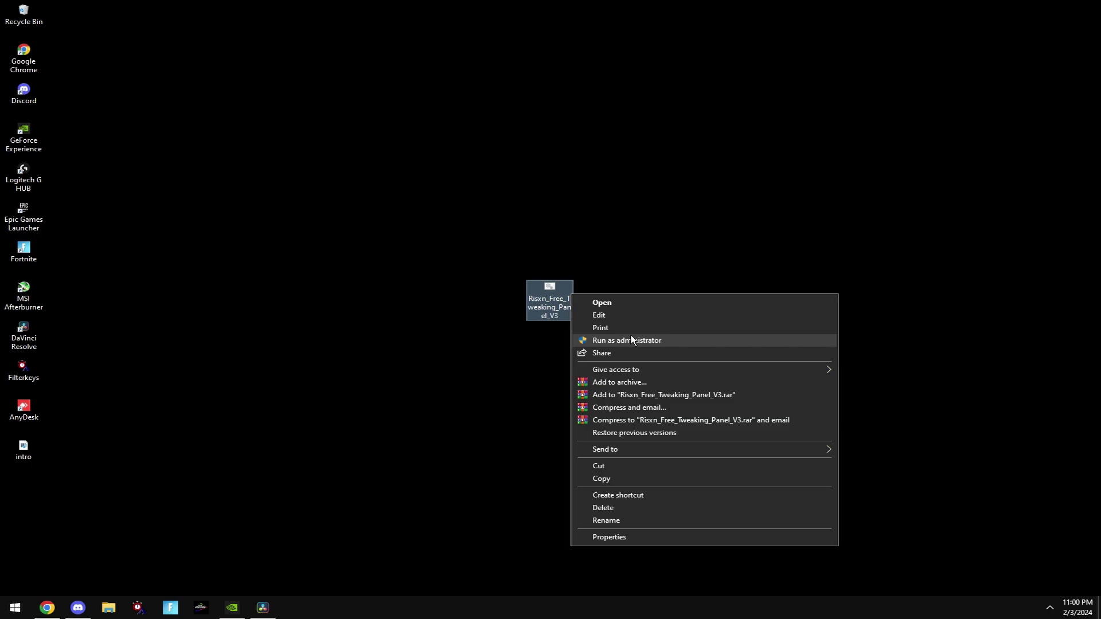
pyautogui.click(631, 337)
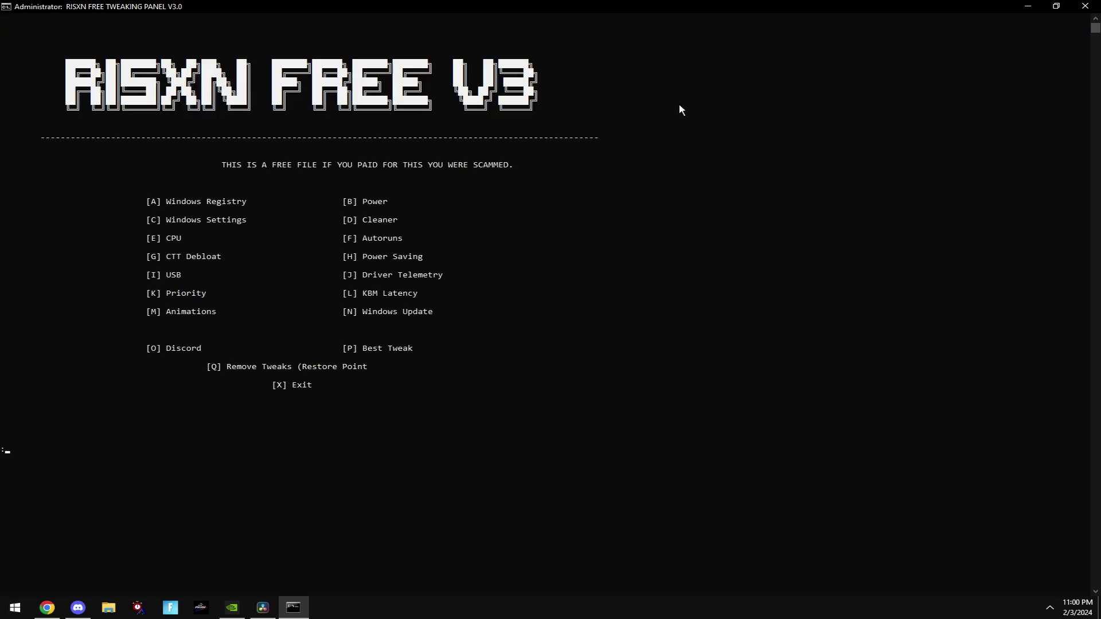
# - Run panel option K to set Win32Priority and enable the large system cache, then return to the menu
pyautogui.write('k')
pyautogui.press('Return')
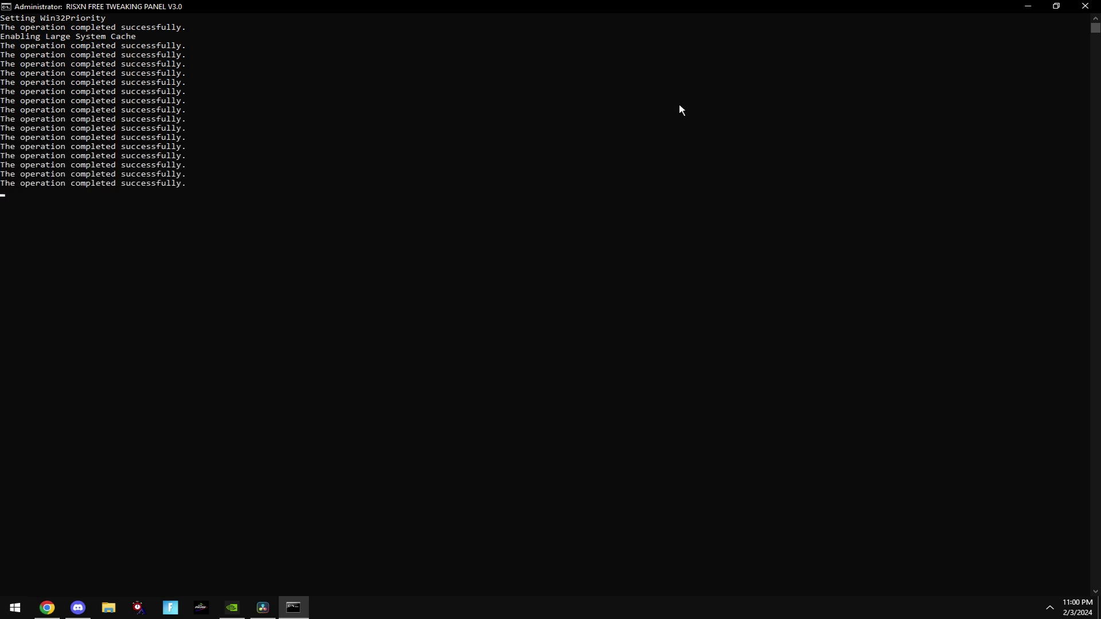
pyautogui.click(555, 0)
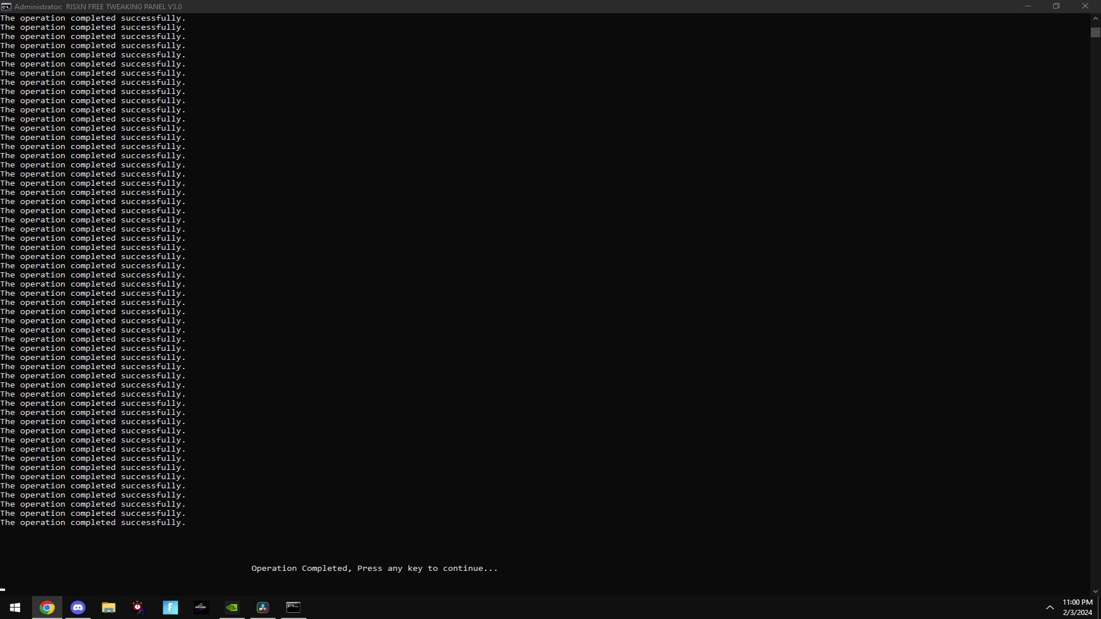
pyautogui.press('Return')
# - Run panel option A, then check for the Ultimate Performance plan among Power Options' additional plans
pyautogui.write('a')
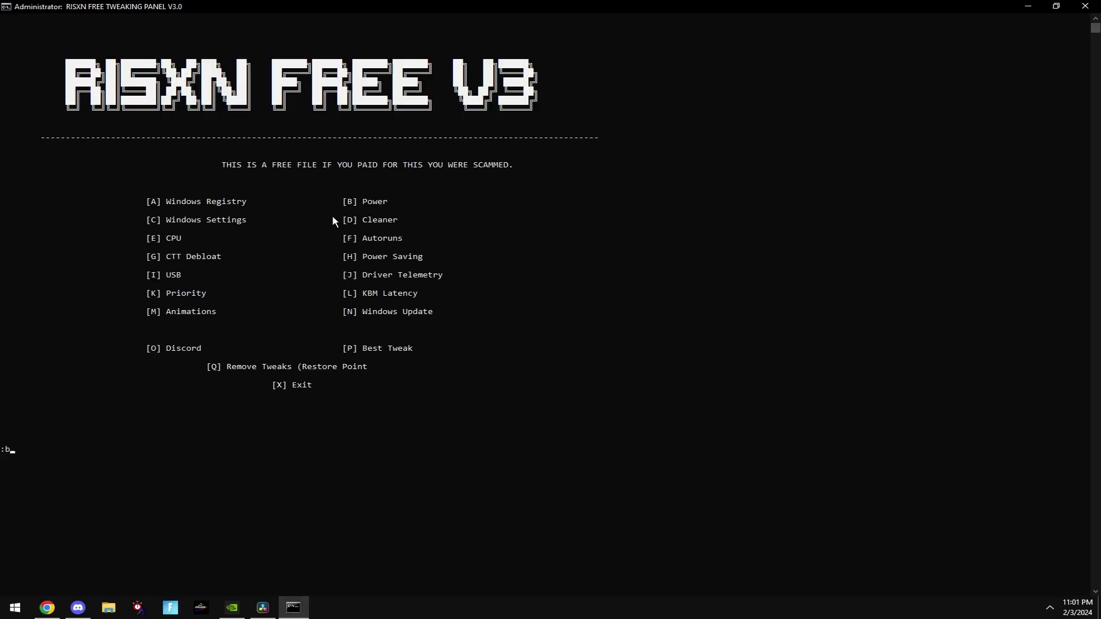
pyautogui.press('Return')
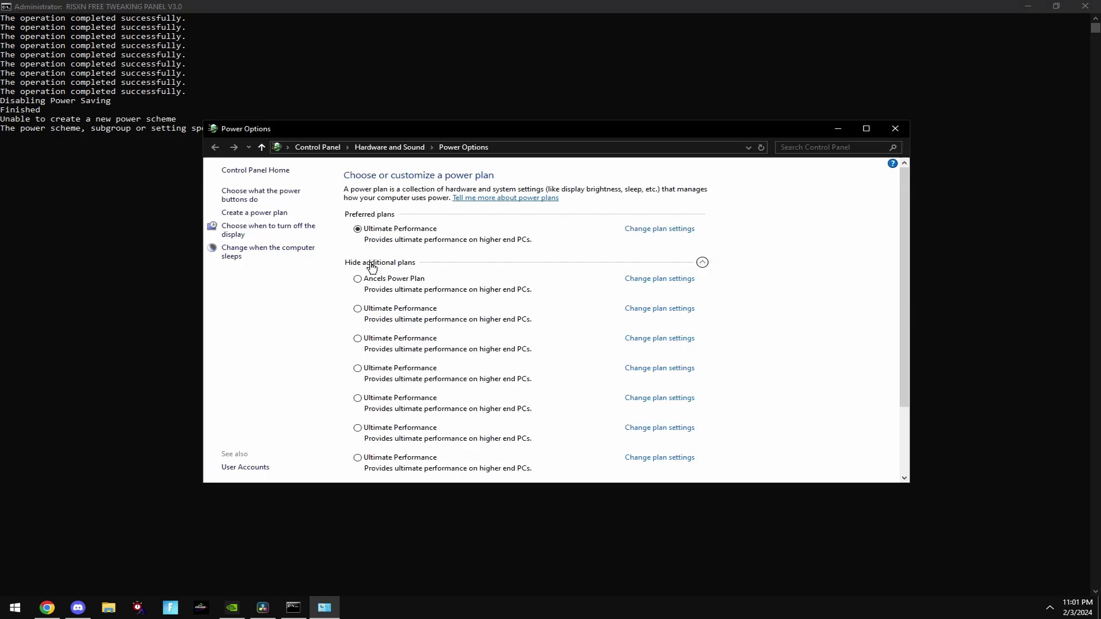
pyautogui.click(372, 263)
pyautogui.click(374, 263)
pyautogui.scroll(-2, 457, 306)
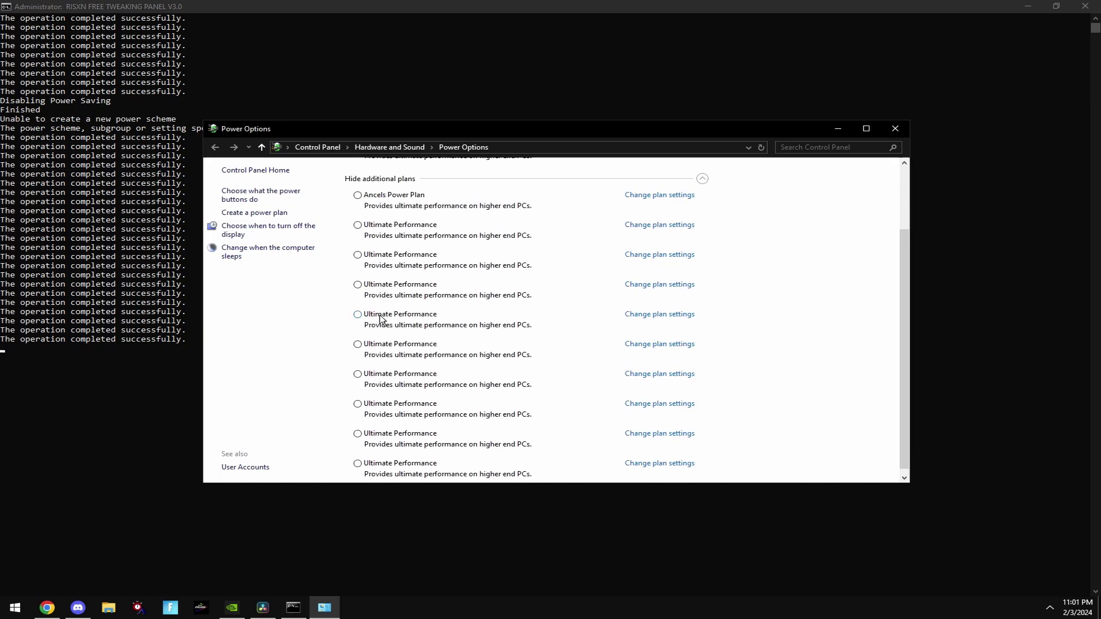
# - Close Power Options and apply the panel's Windows Settings tweaks with option C
pyautogui.click(895, 128)
pyautogui.press('Return')
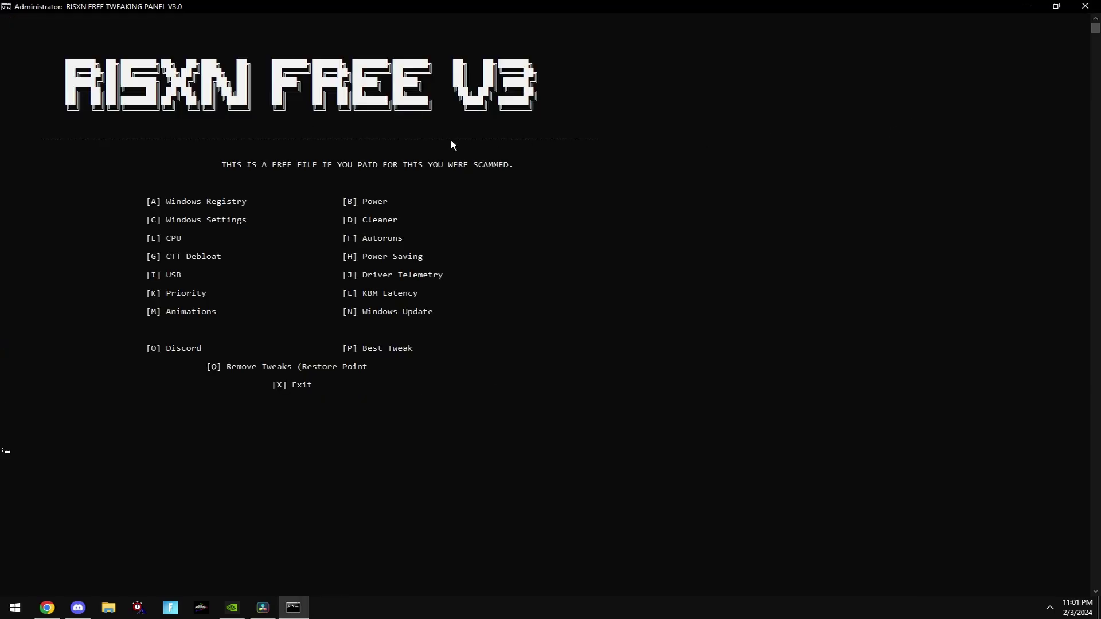
pyautogui.write('c')
pyautogui.press('Return')
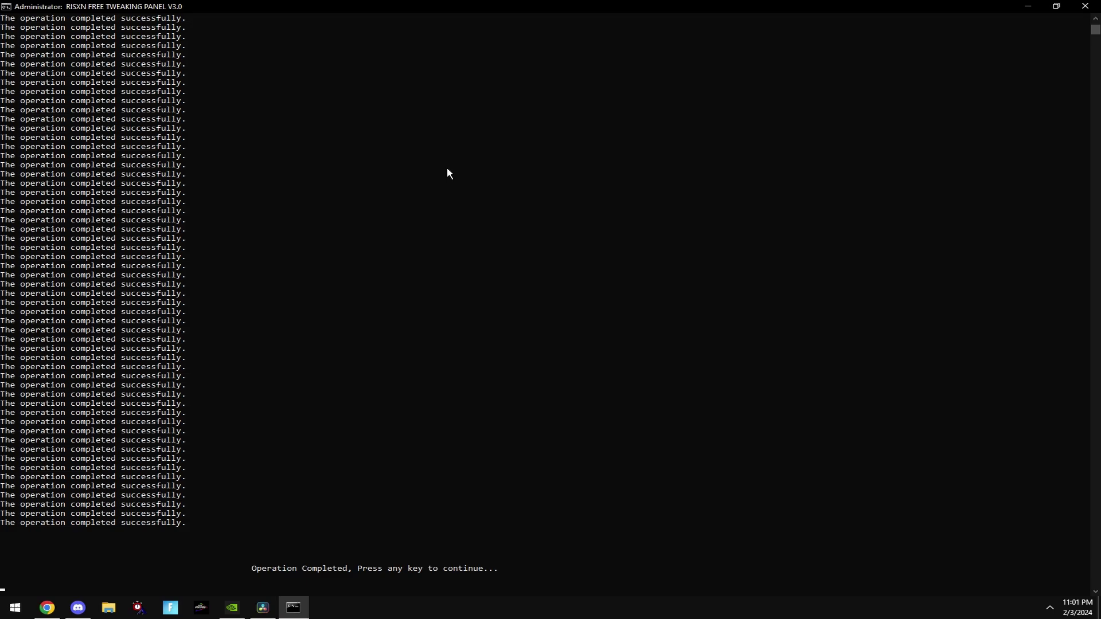
pyautogui.press('Return')
# - Run the Cleaner (option D) to clear temp files, then run option 1
pyautogui.write('d')
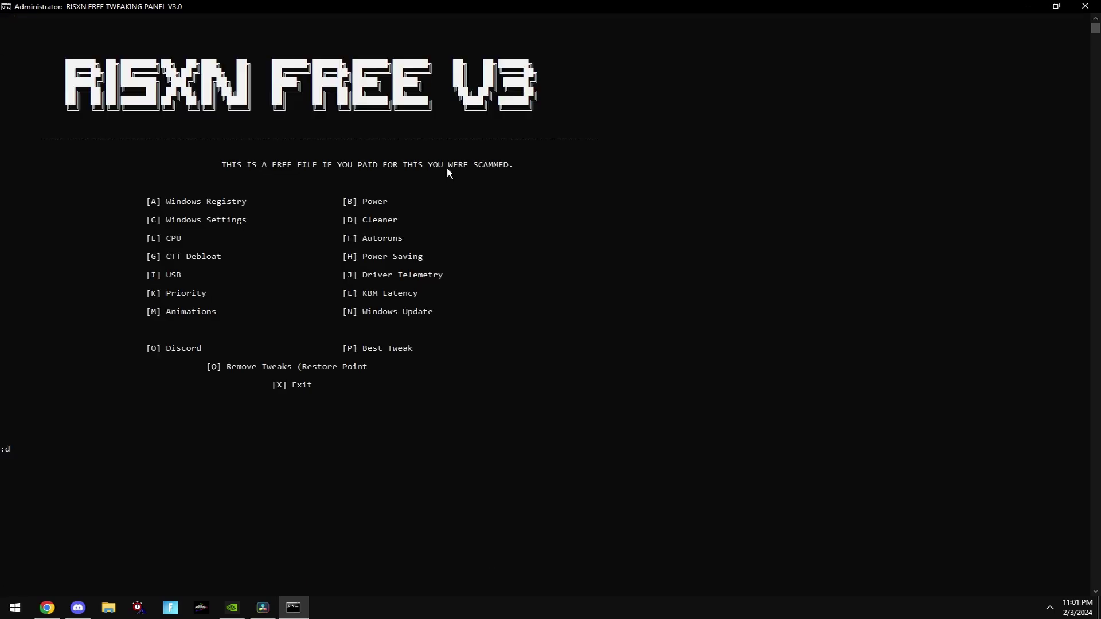
pyautogui.press('Return')
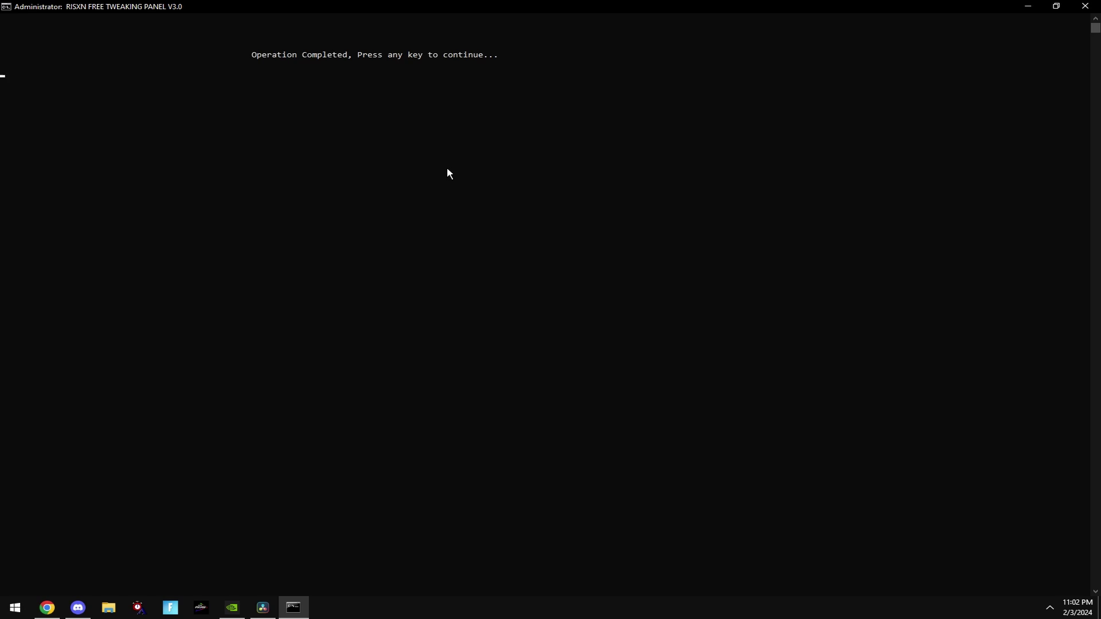
pyautogui.press('Return')
pyautogui.write('1')
pyautogui.press('Return')
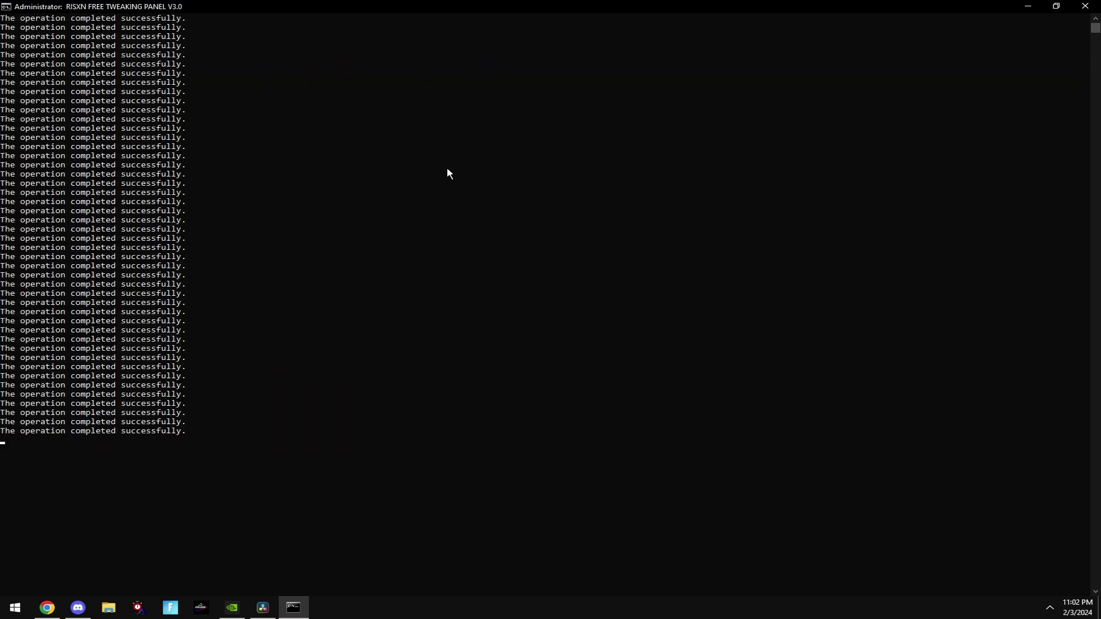
pyautogui.press('Return')
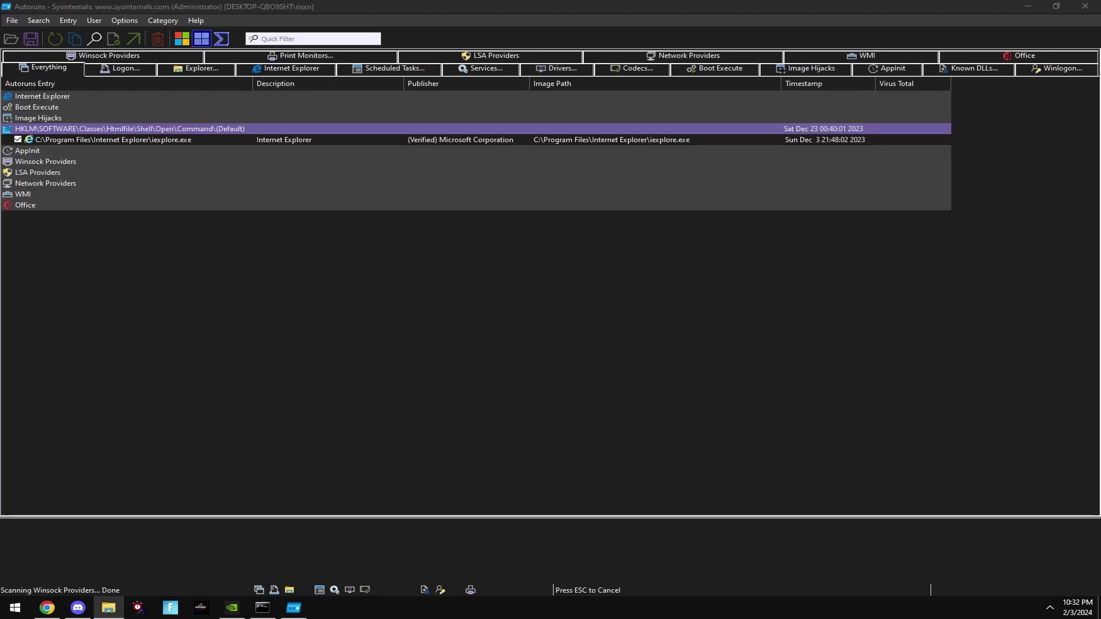
# - Review Autoruns' Logon entries, keeping Discord, Epic Games, Spotify and Steam disabled and LGHUB enabled
pyautogui.click(121, 70)
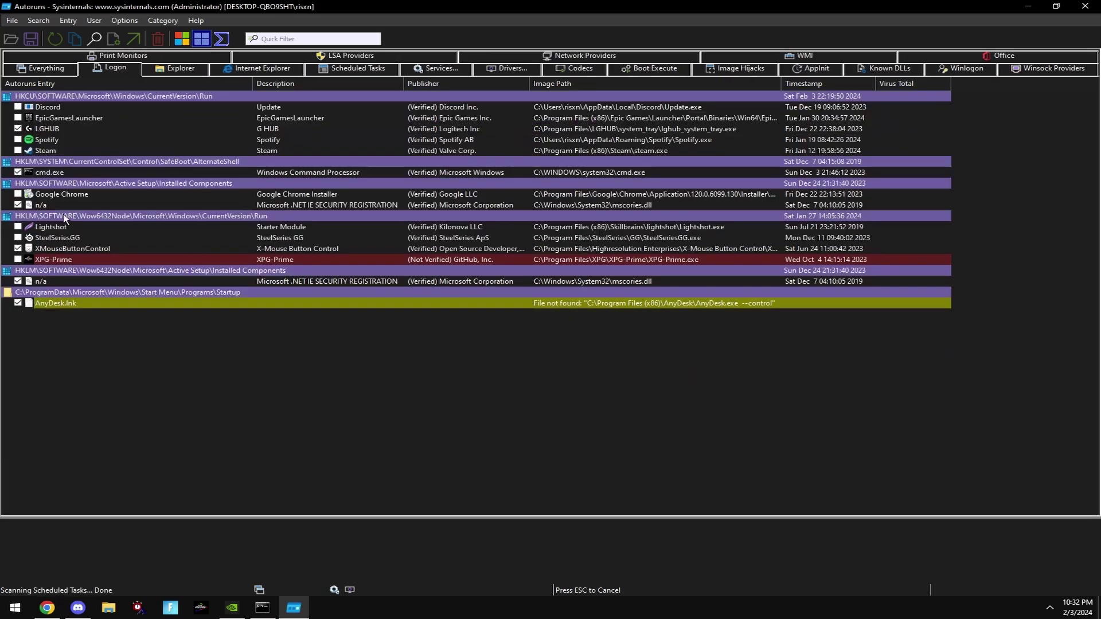
pyautogui.click(36, 205)
pyautogui.click(52, 280)
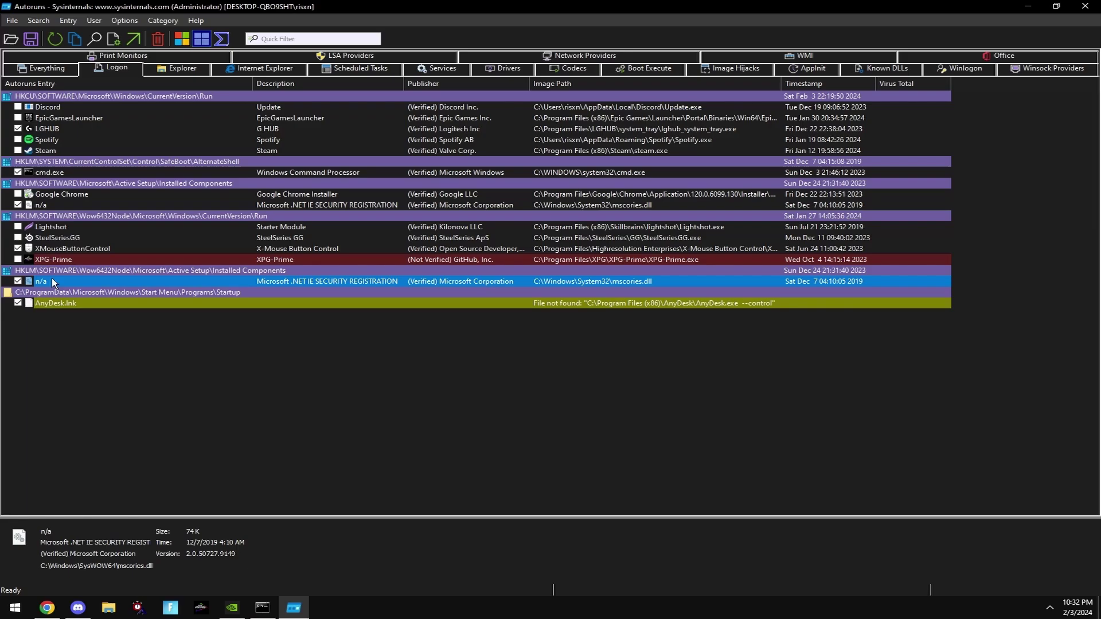
pyautogui.click(53, 173)
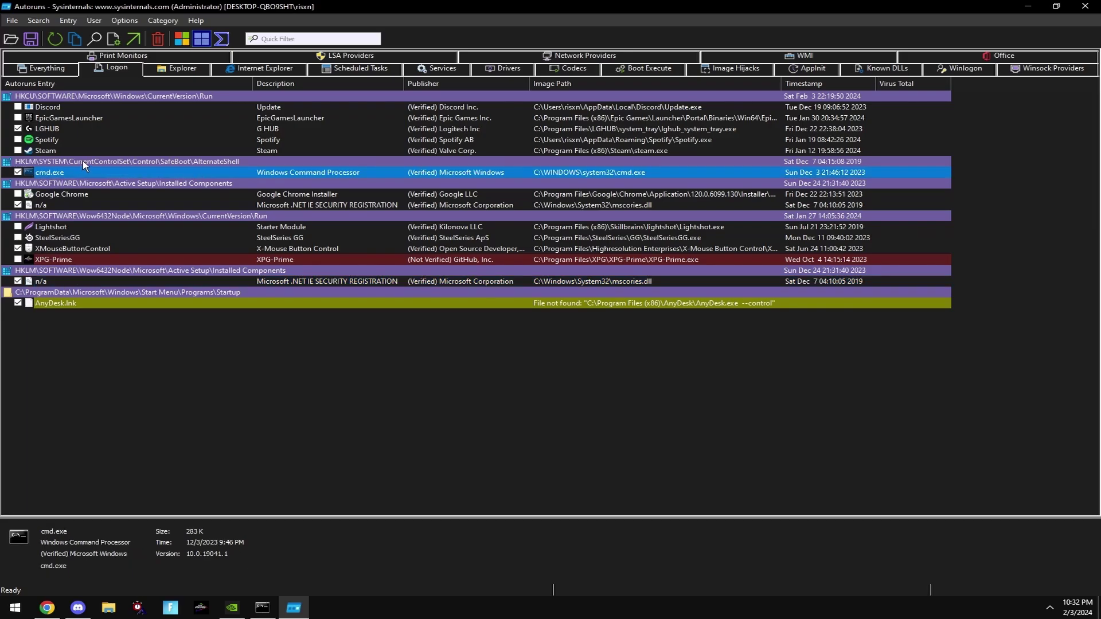
pyautogui.click(35, 130)
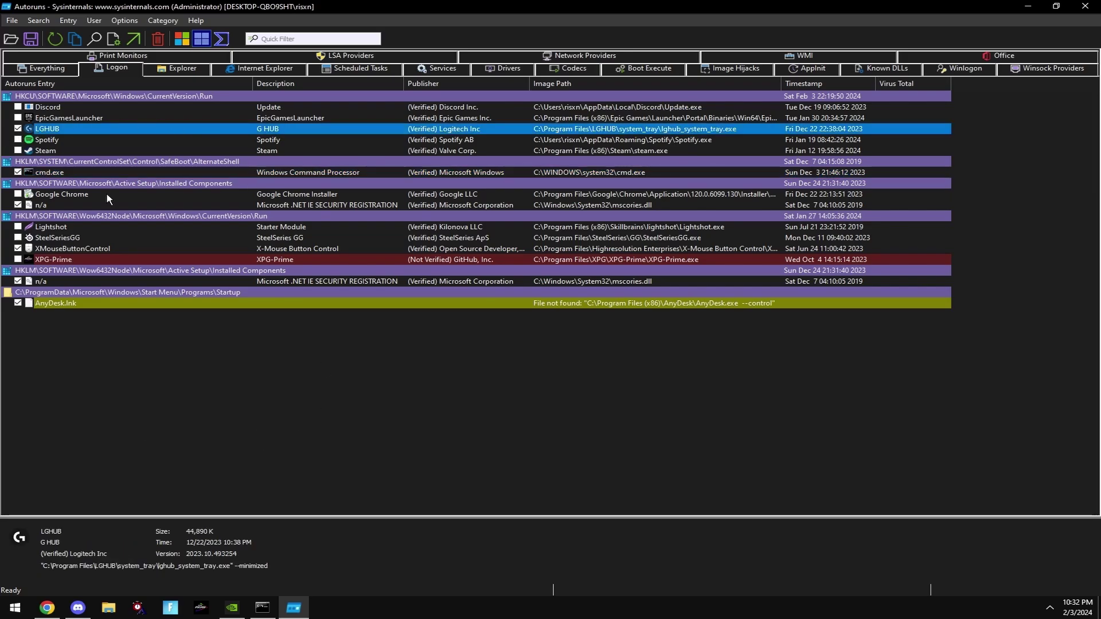
pyautogui.click(169, 391)
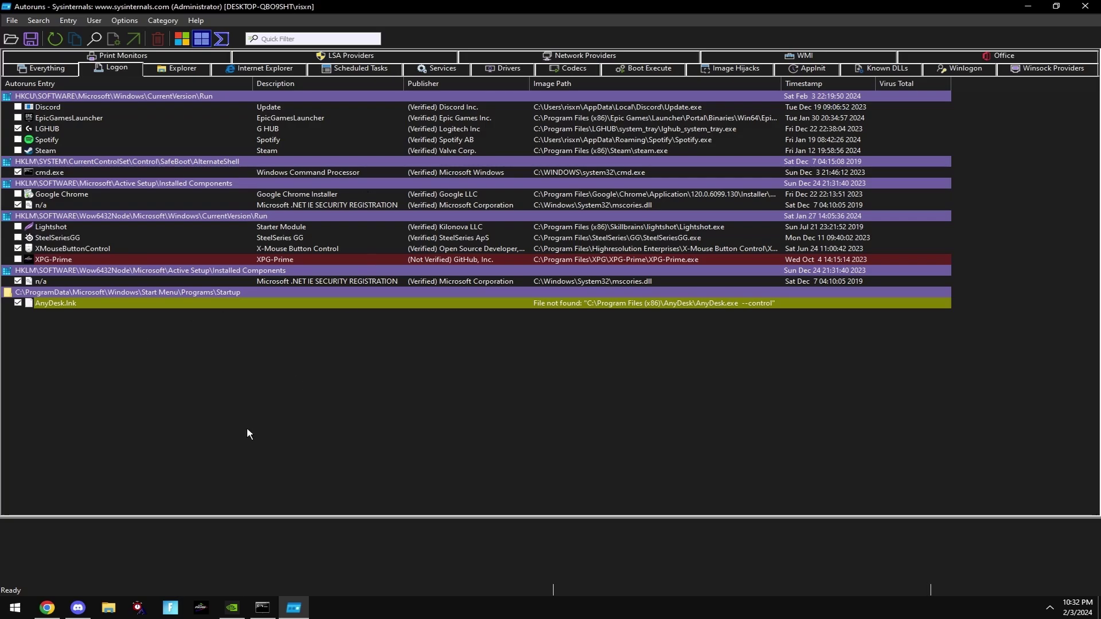
pyautogui.hotkey('alt', 'z')
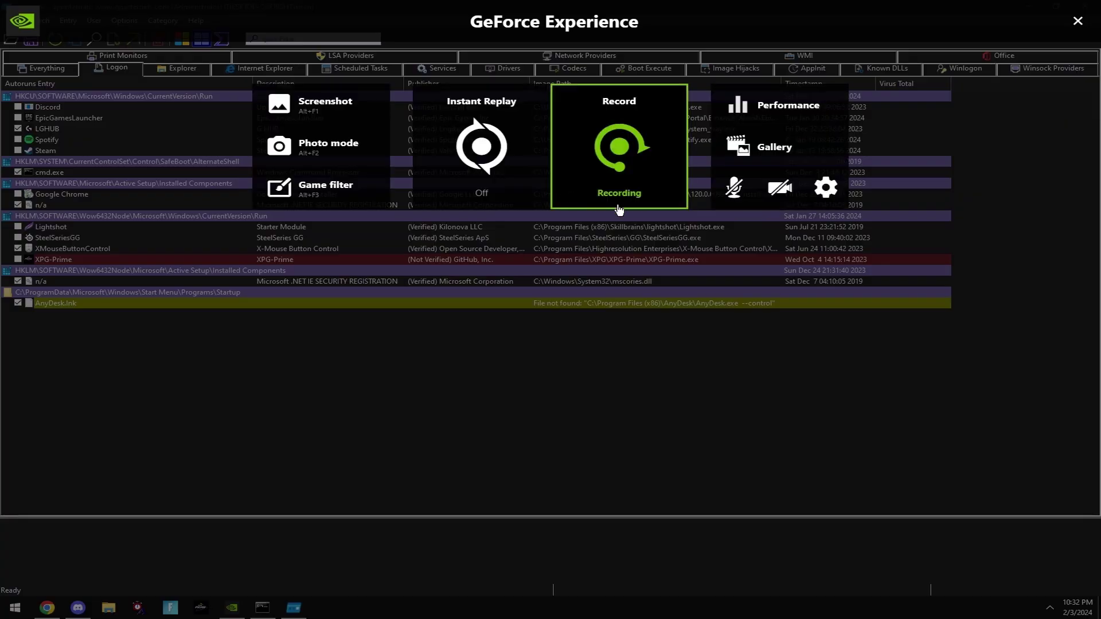
pyautogui.hotkey('alt', 'z')
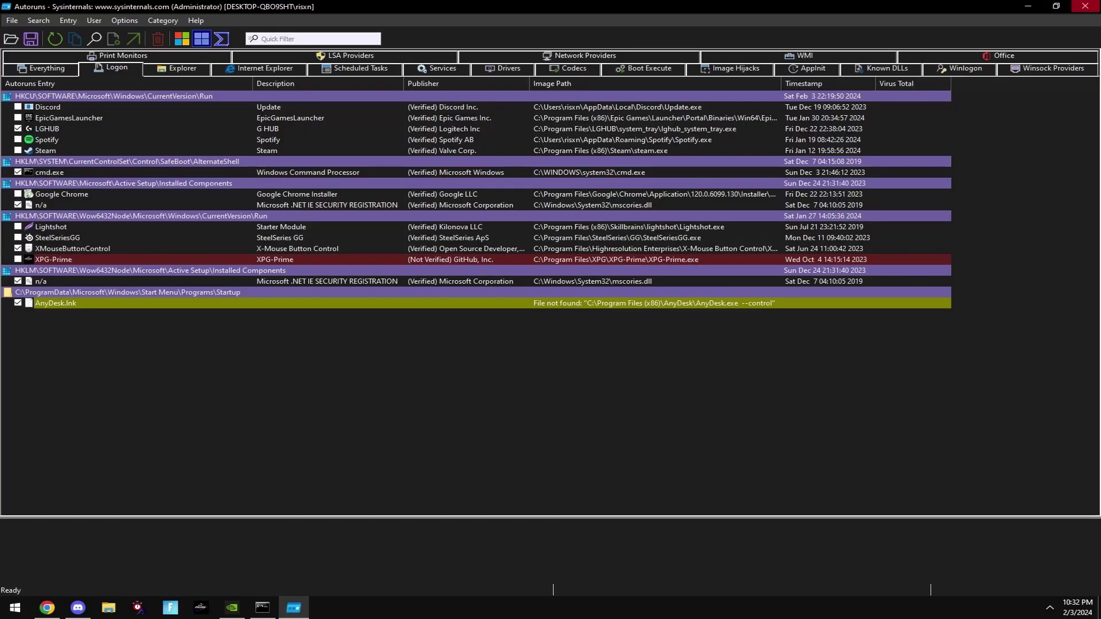
# - Close Autoruns, then run WinUtil's Desktop recommended tweaks and close WinUtil once finished
pyautogui.click(1084, 6)
pyautogui.press('Return')
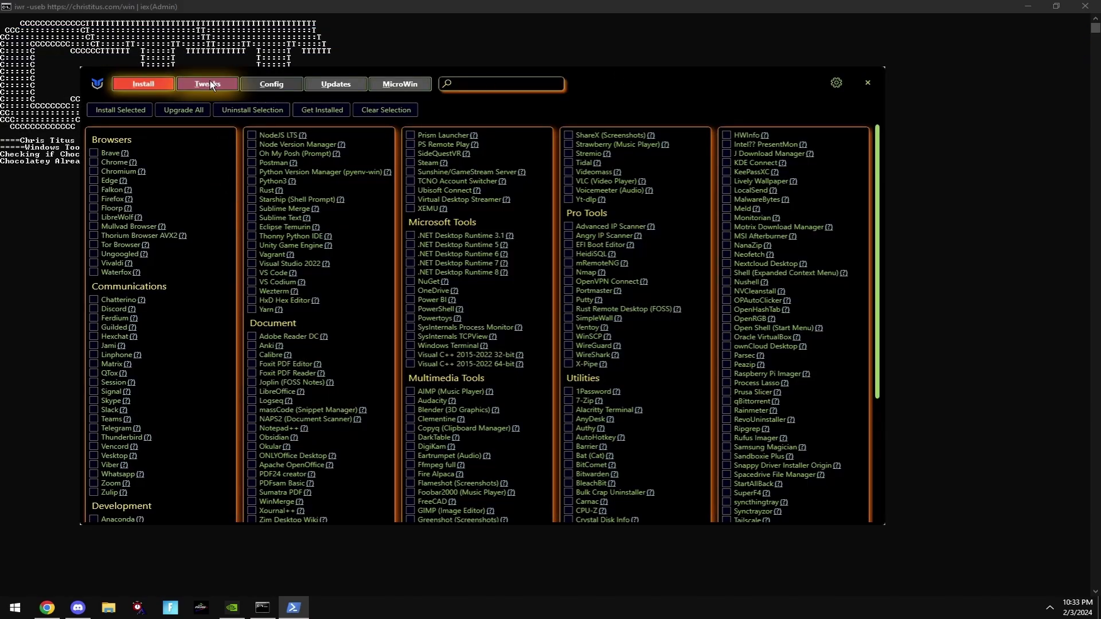
pyautogui.click(210, 84)
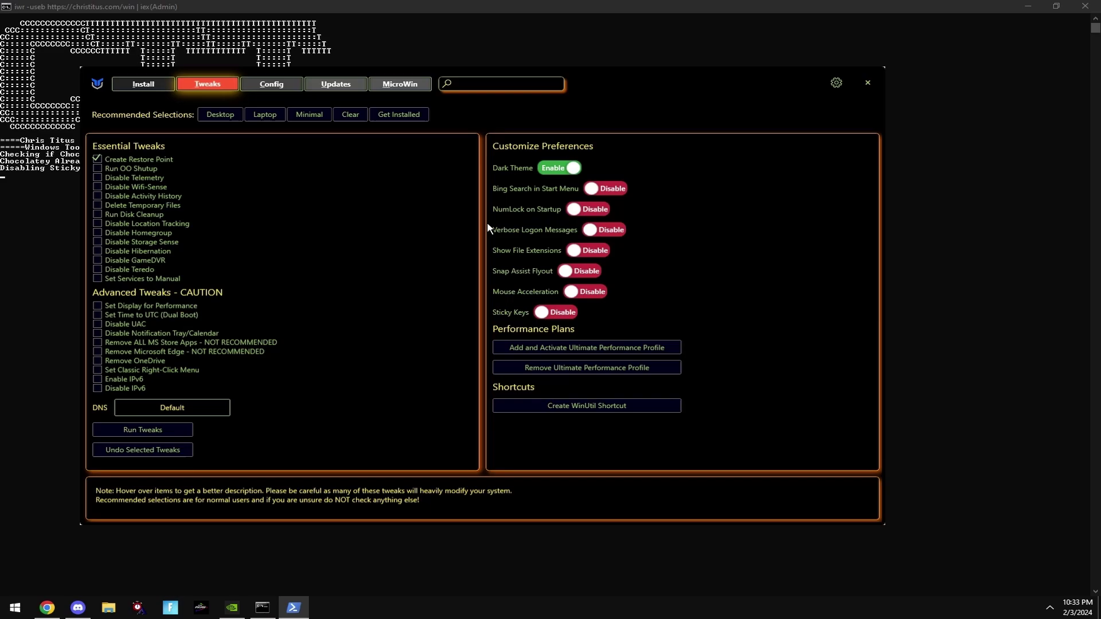
pyautogui.click(218, 116)
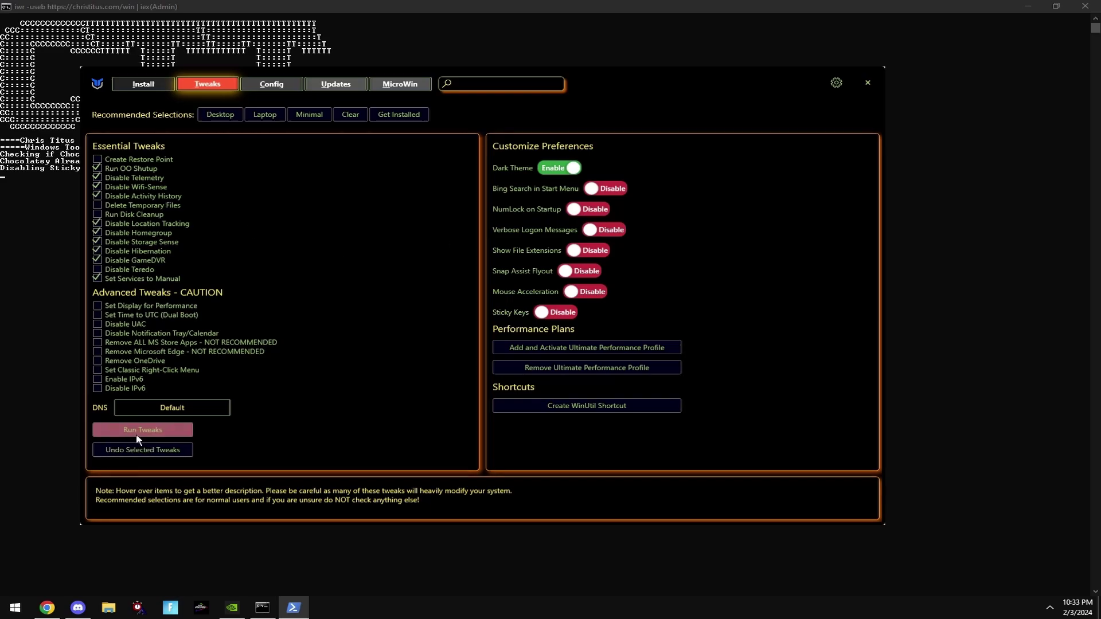
pyautogui.click(155, 430)
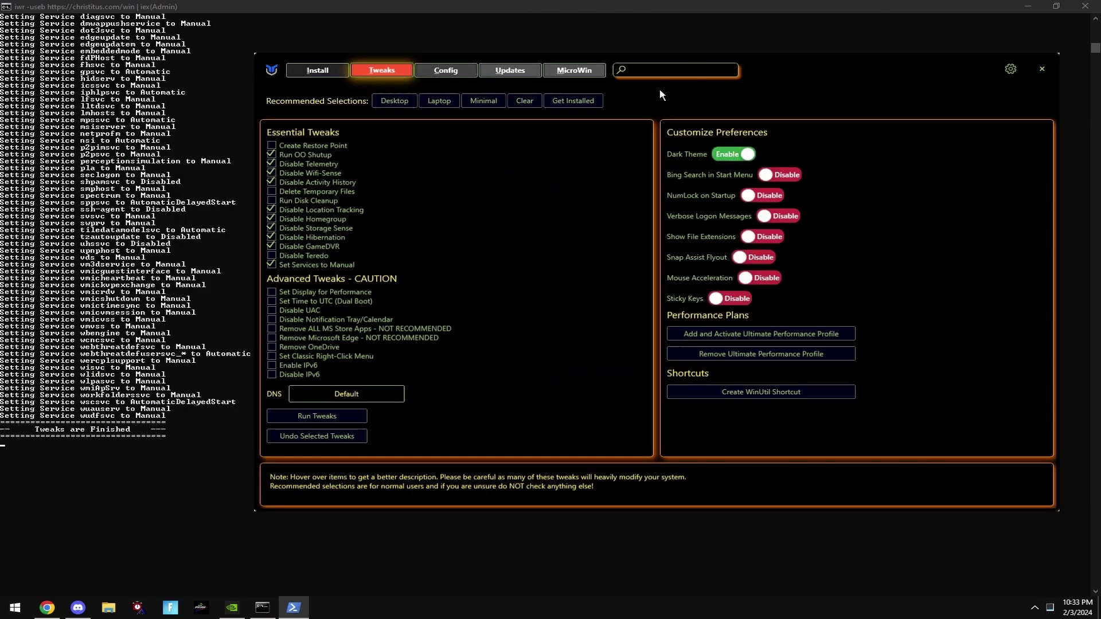
pyautogui.moveTo(579, 70); pyautogui.dragTo(754, 57)
pyautogui.click(1042, 69)
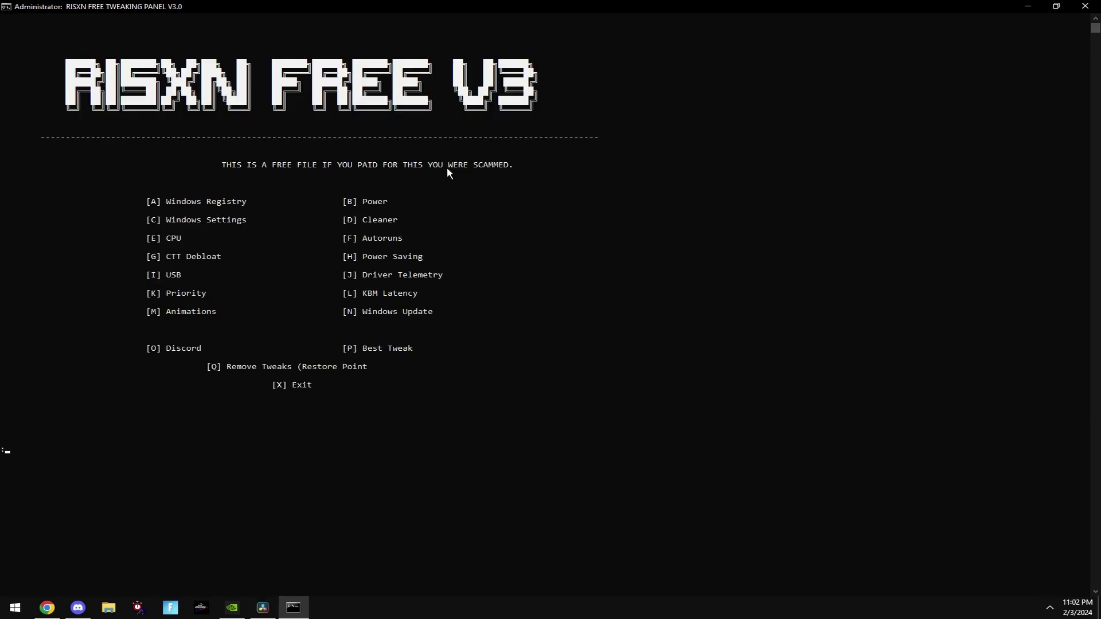
# - Run the panel's Power Saving (H) and KBM Latency (L) tweaks
pyautogui.write('h')
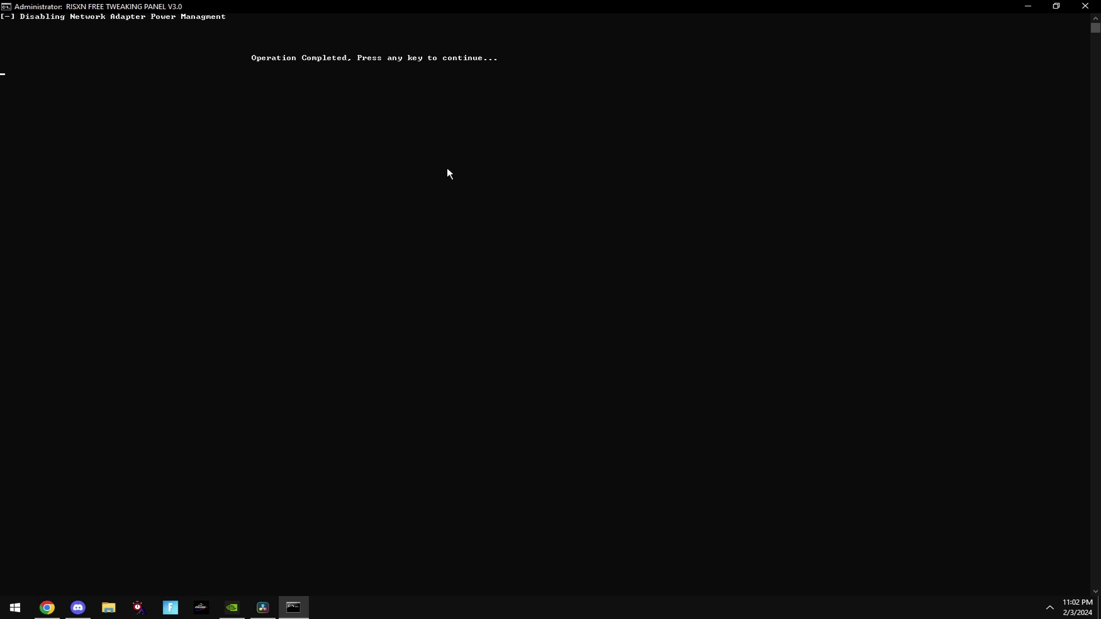
pyautogui.press('Return')
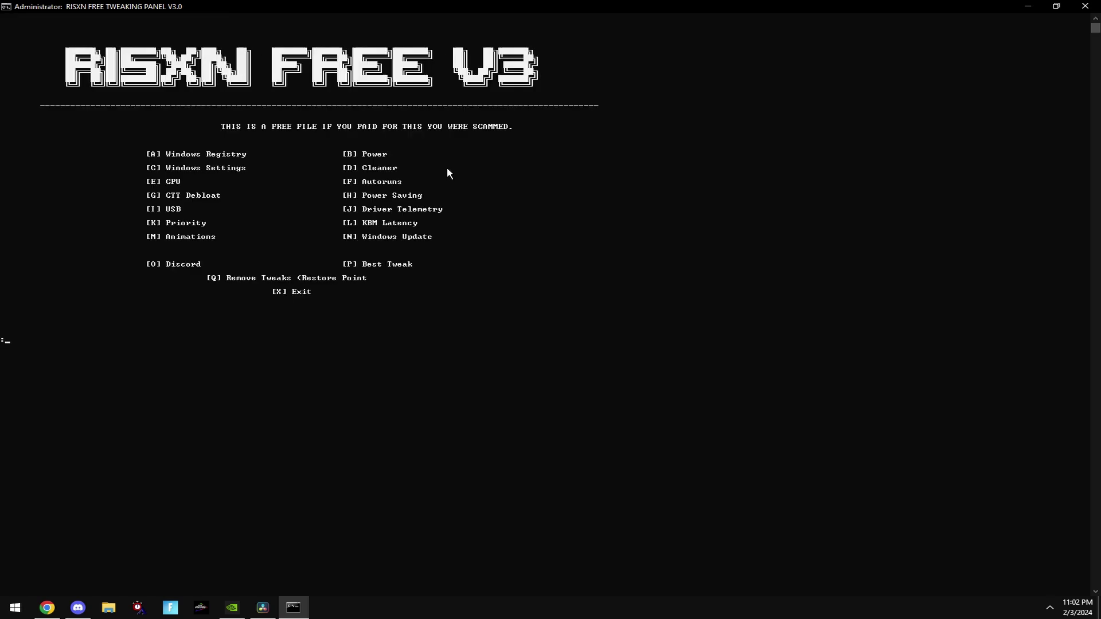
pyautogui.write('l')
pyautogui.press('Return')
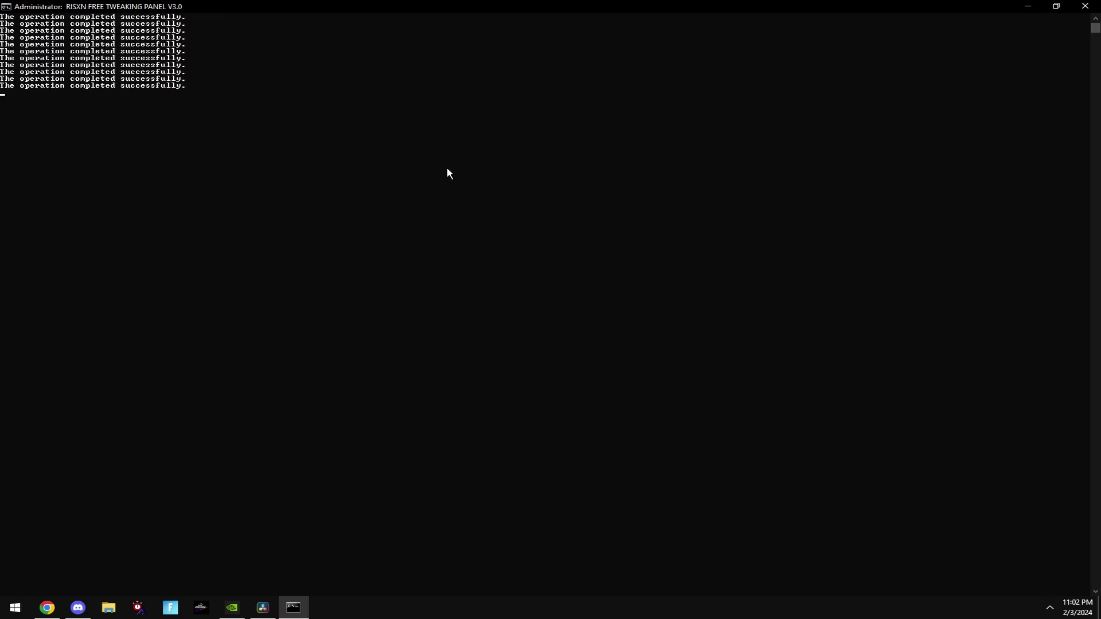
pyautogui.press('Return')
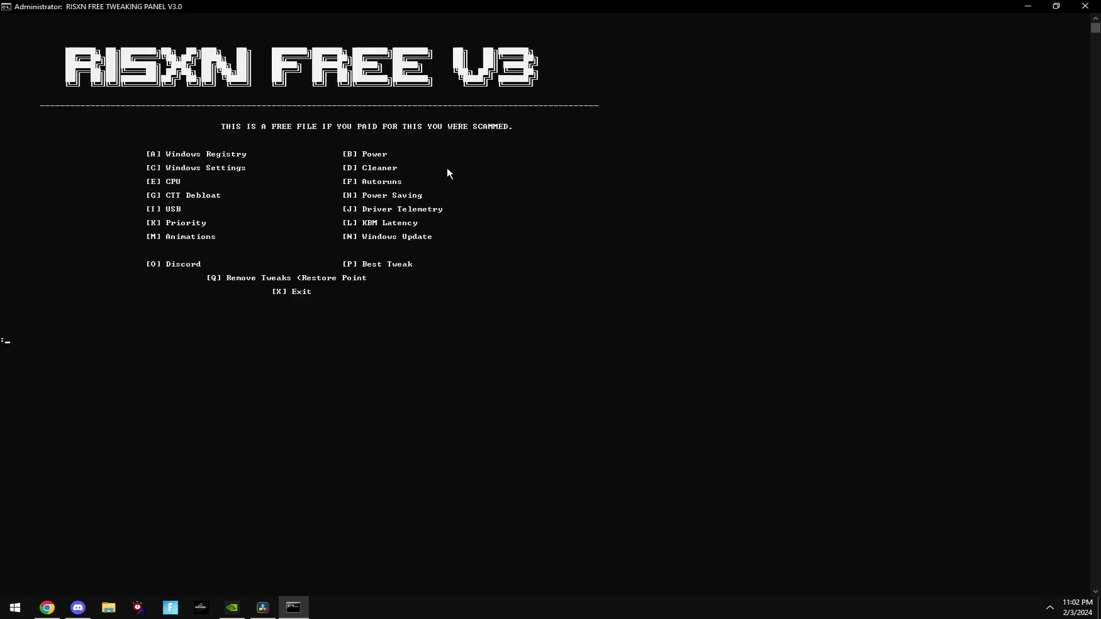
# - Run the Driver Telemetry (J) and Priority (K) tweaks, then the Animations visual effects option
pyautogui.write('j')
pyautogui.press('Return')
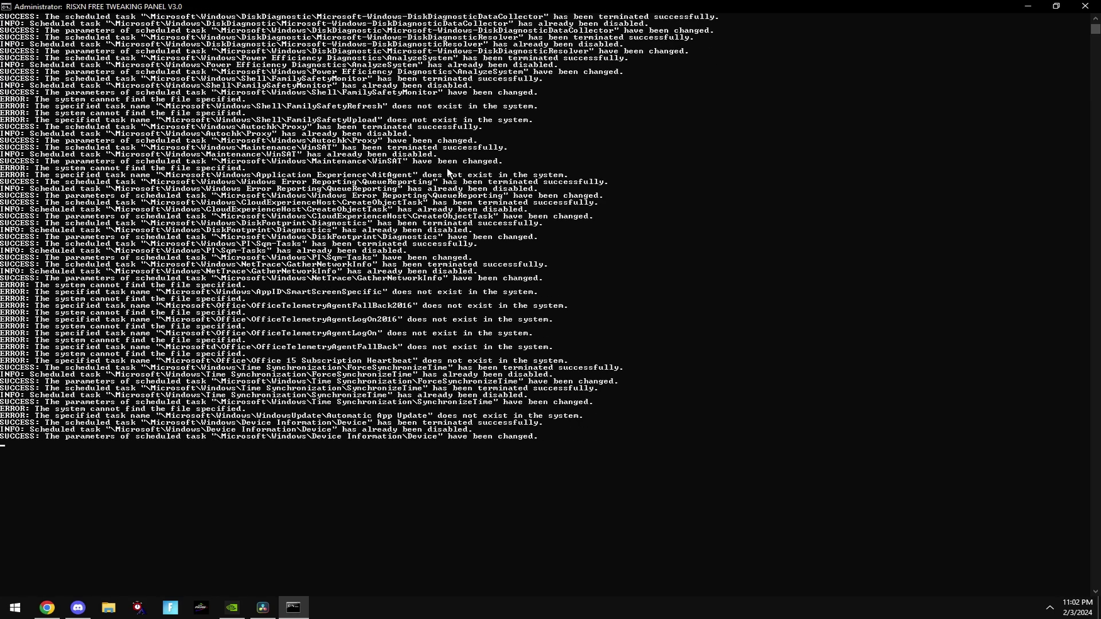
pyautogui.press('Return')
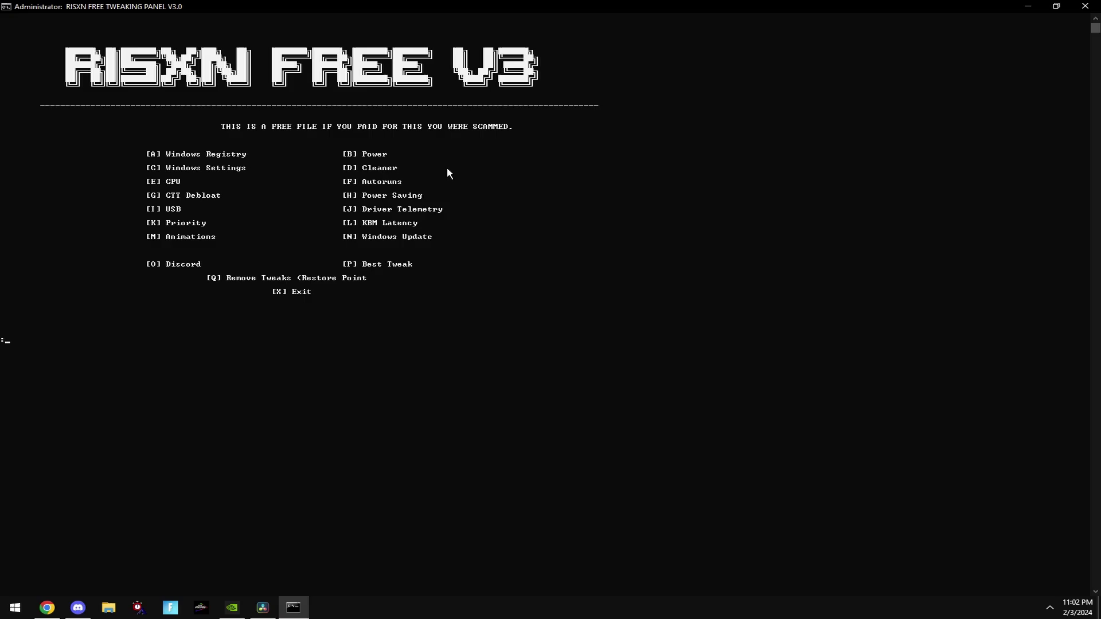
pyautogui.write('k')
pyautogui.press('Return')
pyautogui.press('Return')
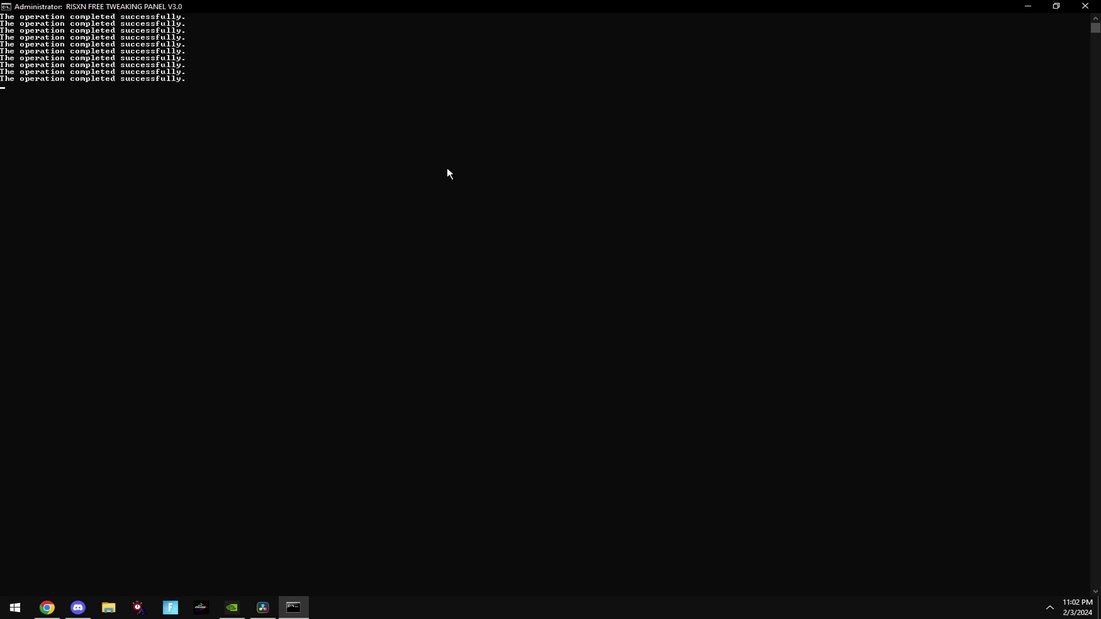
pyautogui.press('Return')
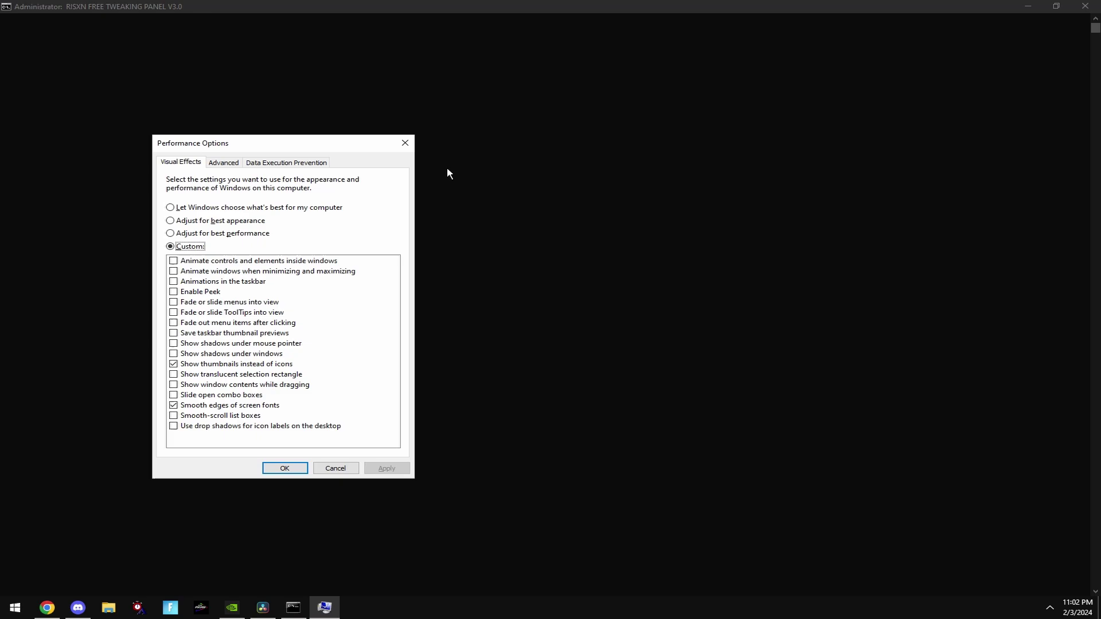
# - Confirm the reduced visual effects in Performance Options and return to the panel menu
pyautogui.click(284, 467)
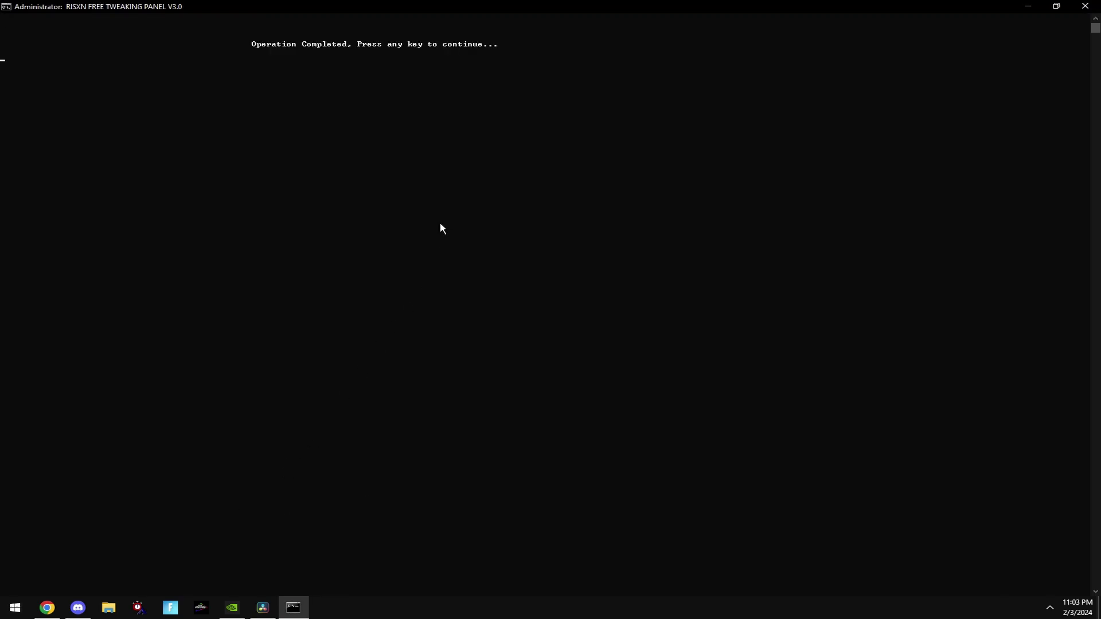
pyautogui.press('Return')
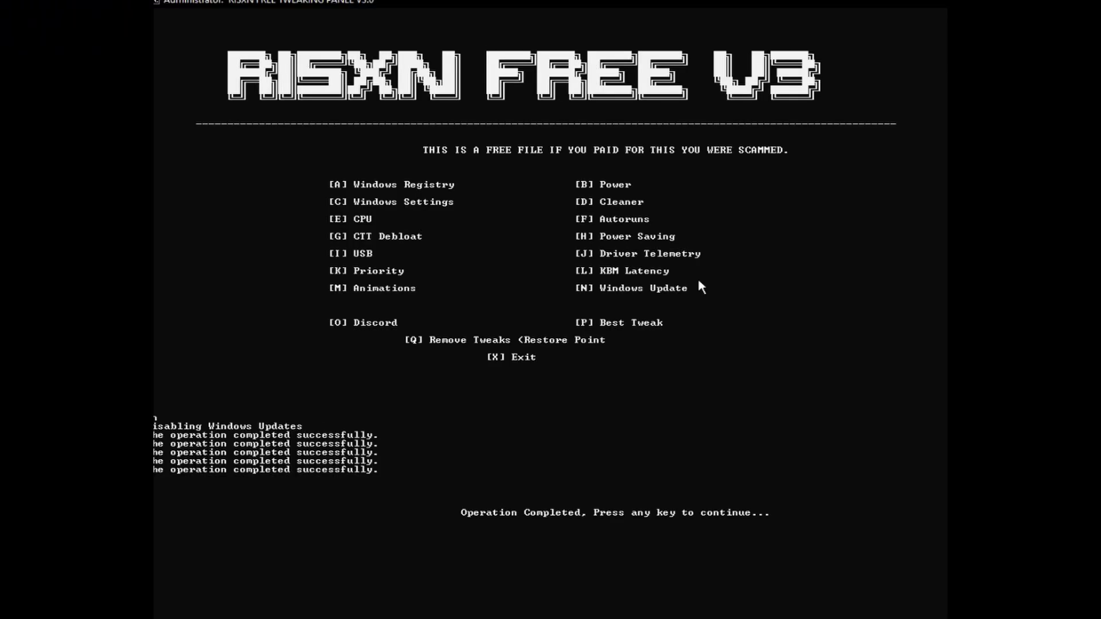